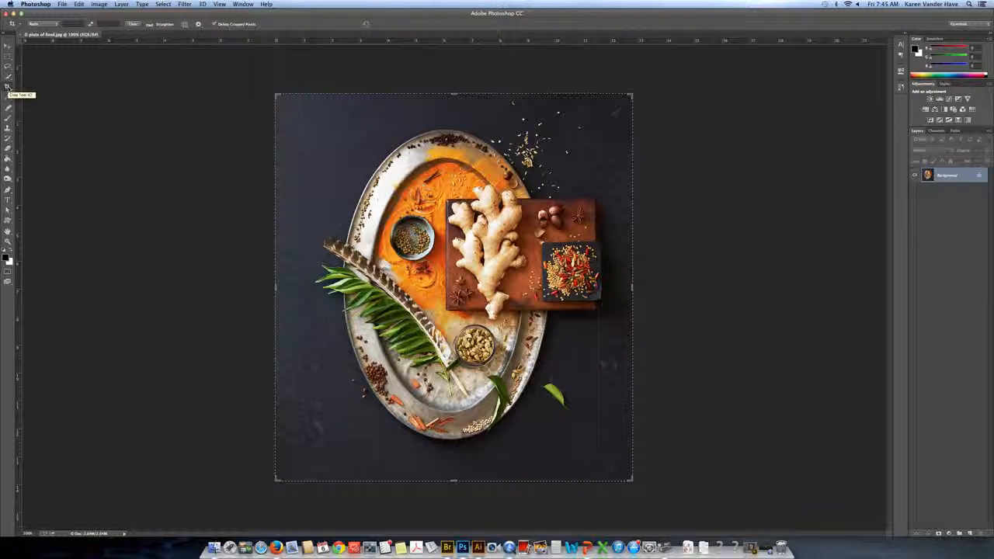
pyautogui.click(47, 25)
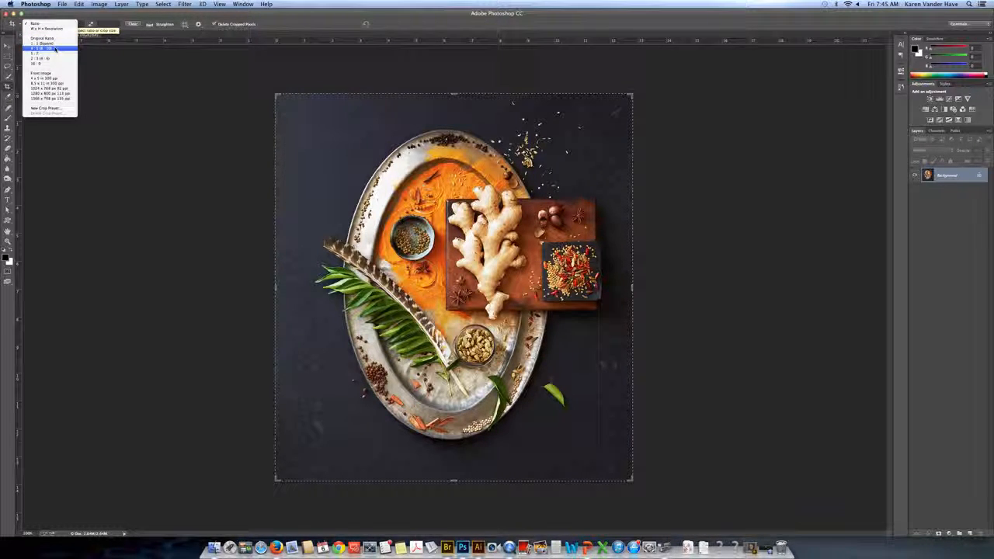
pyautogui.click(52, 12)
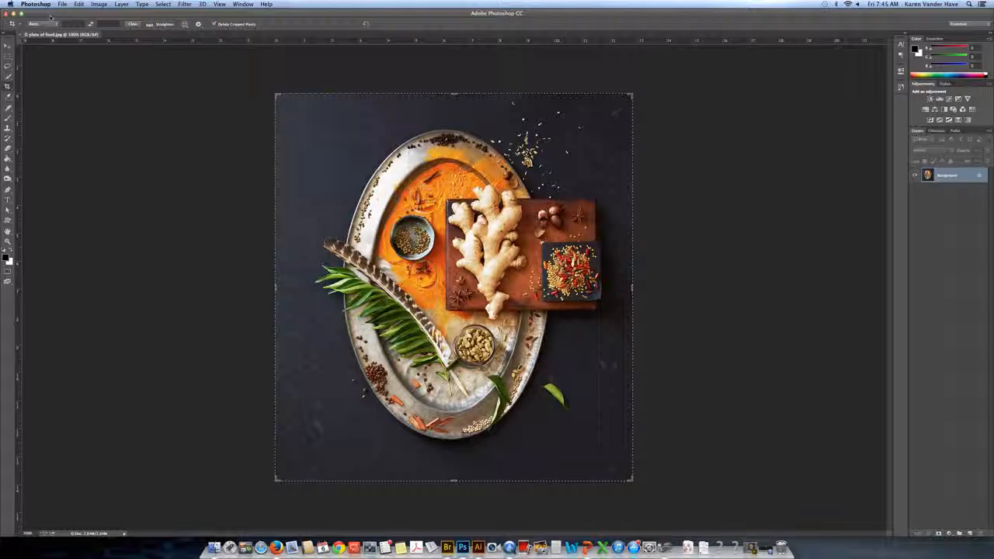
# Duplicate the Background layer and name the copy RETOUCHING
pyautogui.press('super+j')
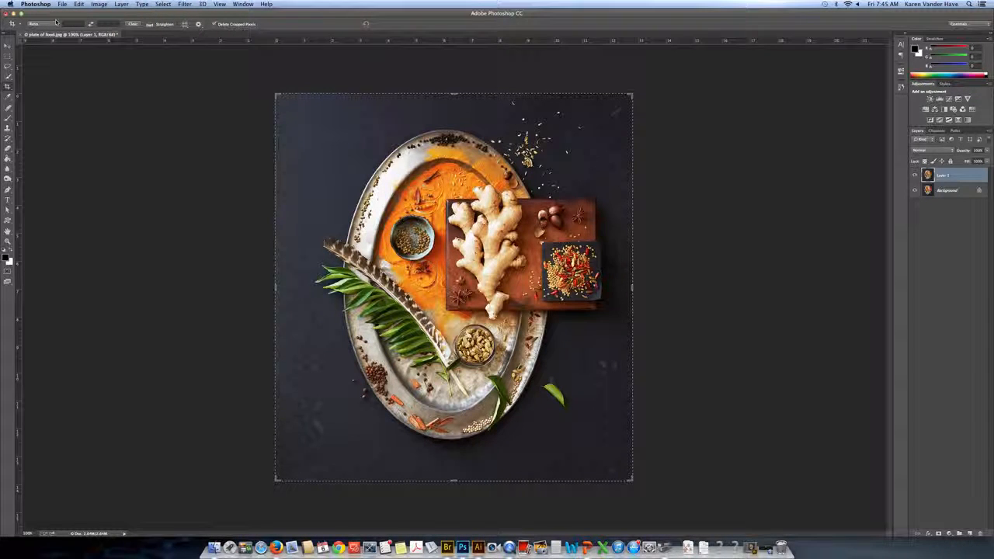
pyautogui.doubleClick(942, 175)
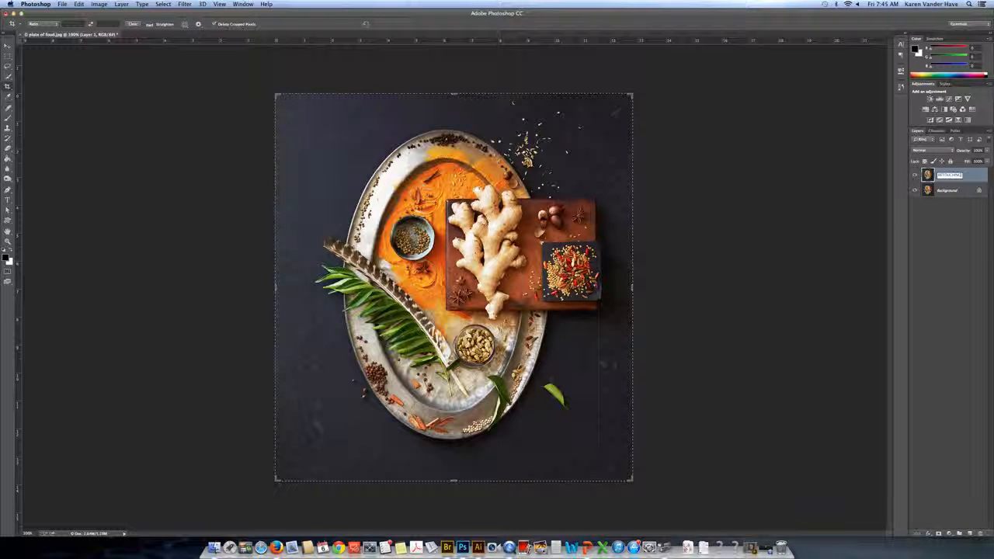
pyautogui.press('Return')
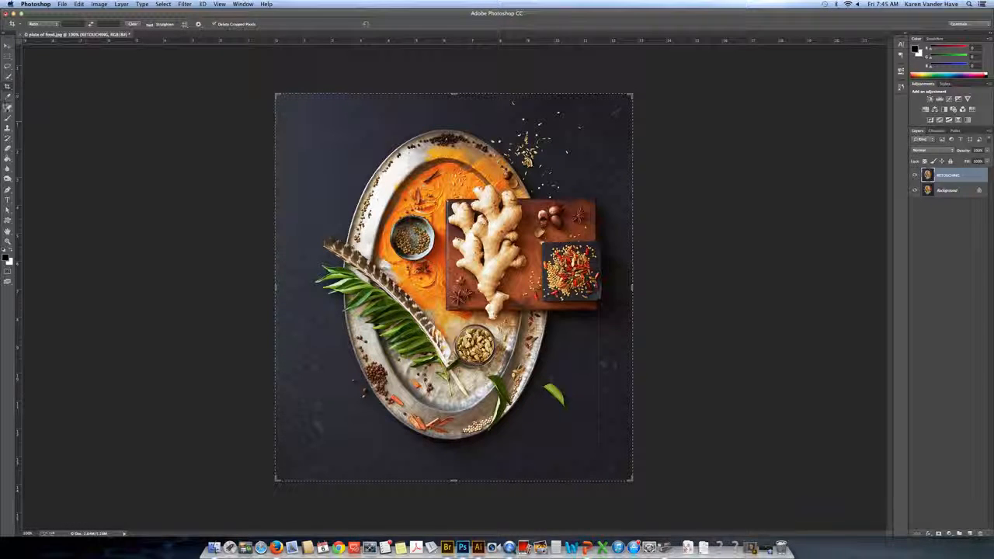
# Remove the smudges and specks from the dark background around the plate with the Spot Healing Brush
pyautogui.press('j')
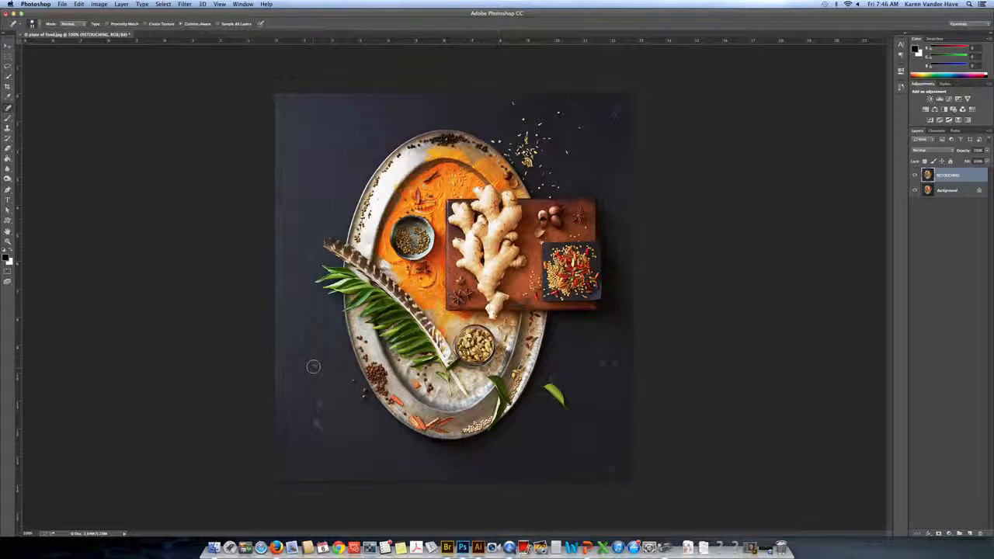
pyautogui.click(316, 403)
pyautogui.click(319, 424)
pyautogui.click(590, 392)
pyautogui.click(610, 470)
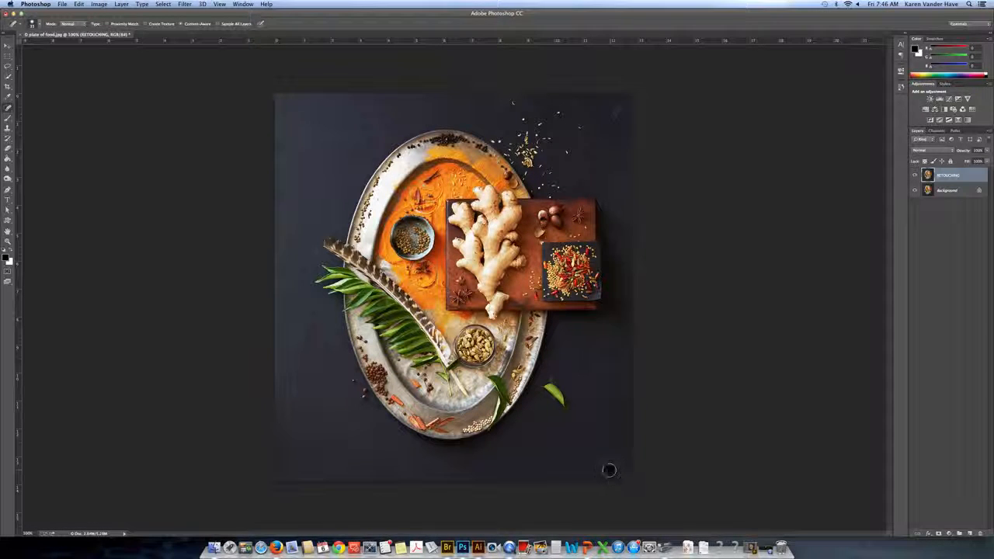
pyautogui.click(281, 437)
pyautogui.click(484, 94)
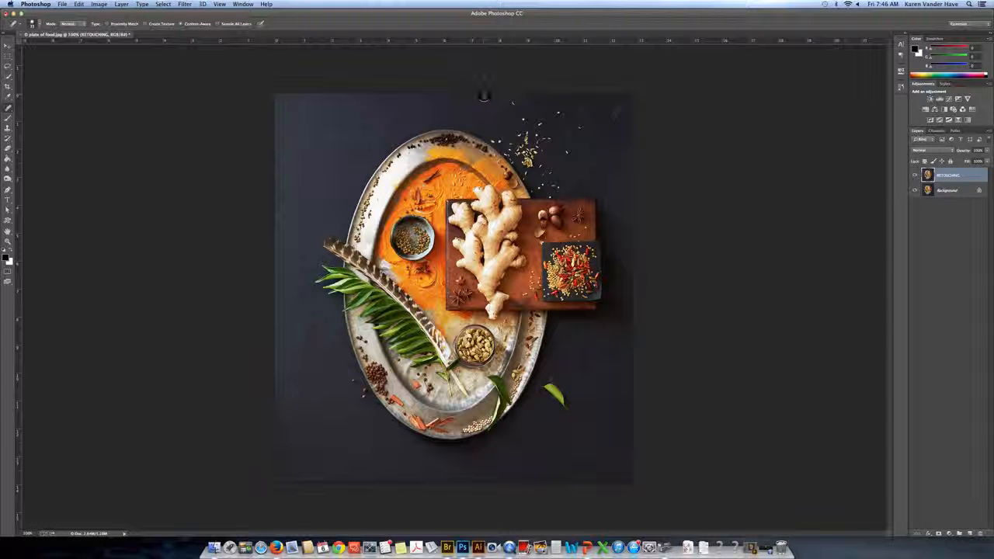
pyautogui.click(610, 117)
# Duplicate the RETOUCHING layer and name the copy DODGE AND BURN
pyautogui.press('super+j')
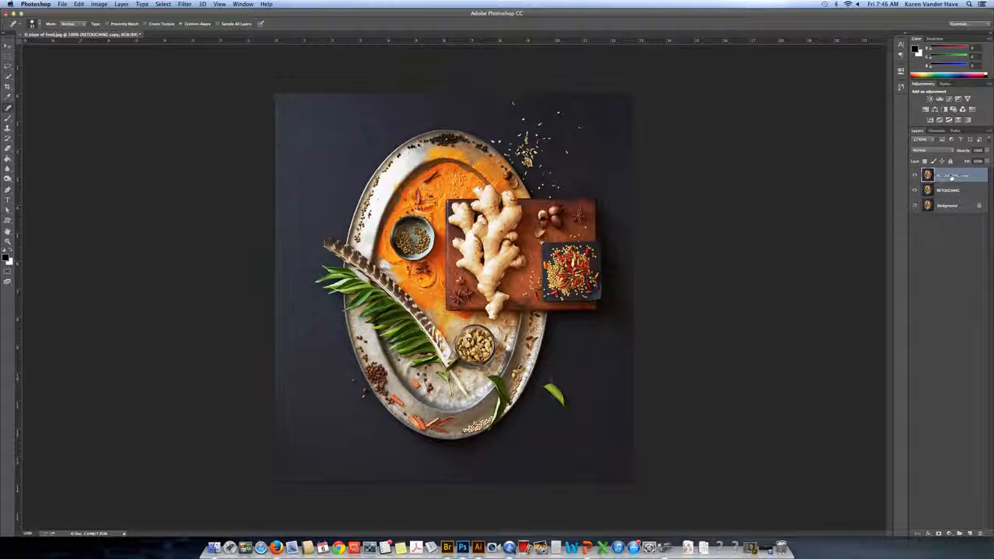
pyautogui.doubleClick(951, 176)
pyautogui.write('dodge')
pyautogui.write('DODGE')
pyautogui.write(' AND BURN')
pyautogui.press('Return')
# Activate the Burn tool, set its range to Midtones and look at its brush presets
pyautogui.click(7, 179)
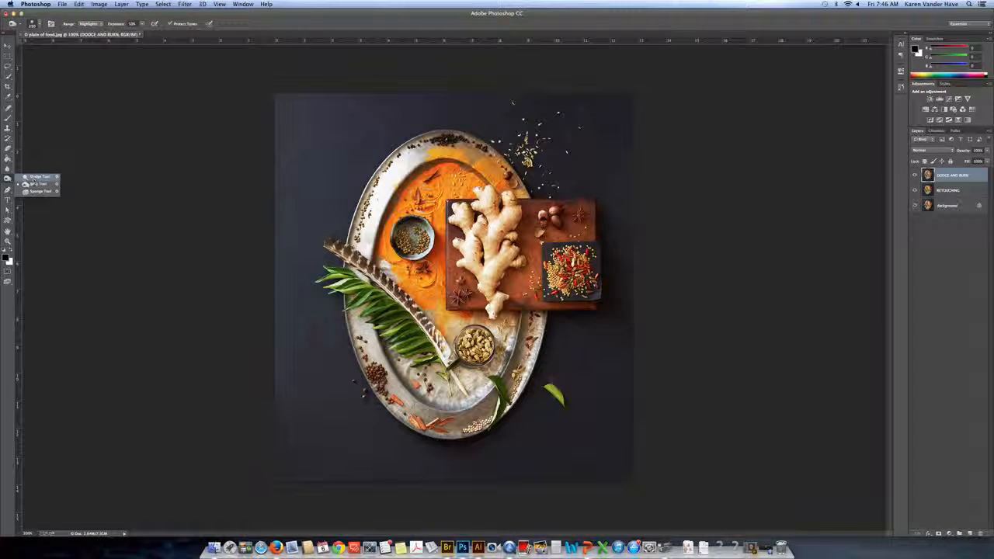
pyautogui.click(34, 184)
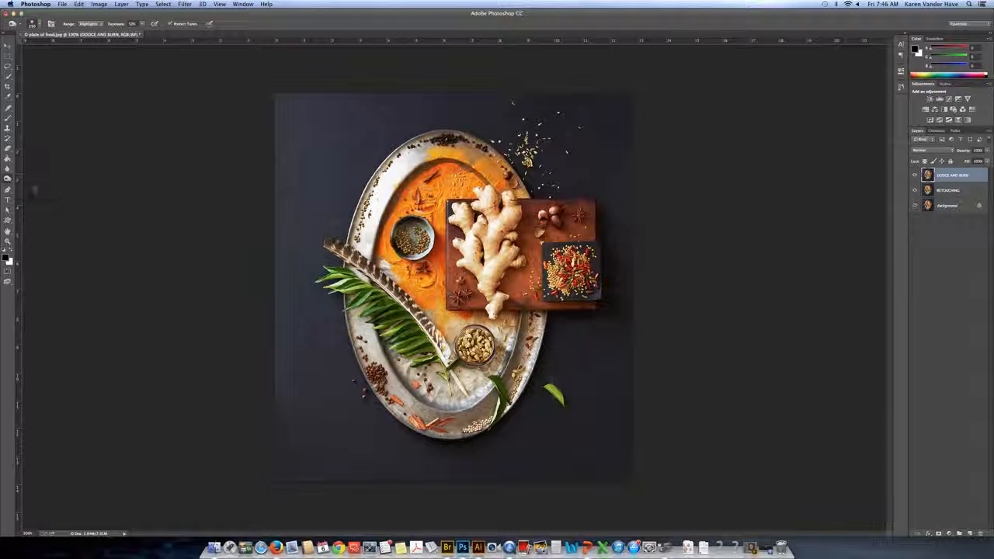
pyautogui.click(93, 24)
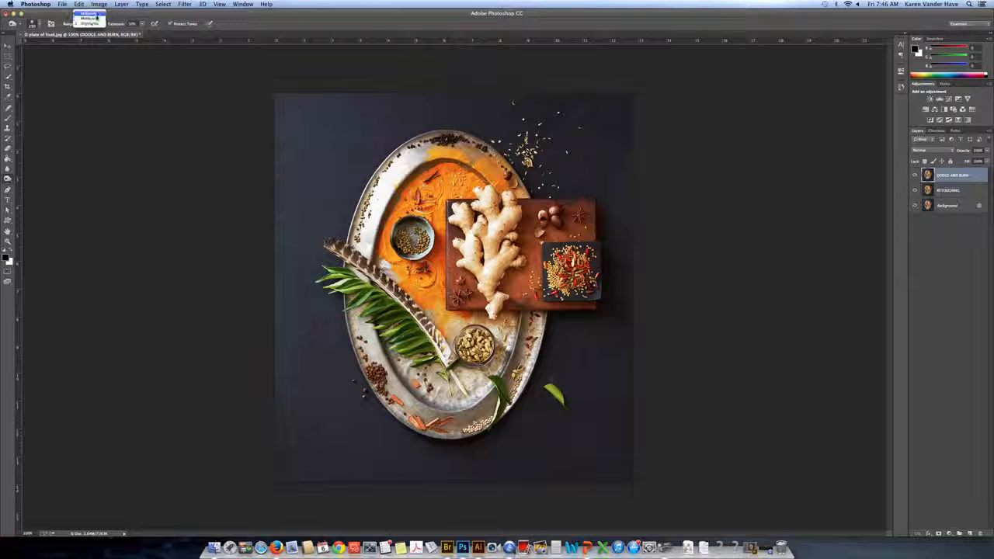
pyautogui.click(95, 19)
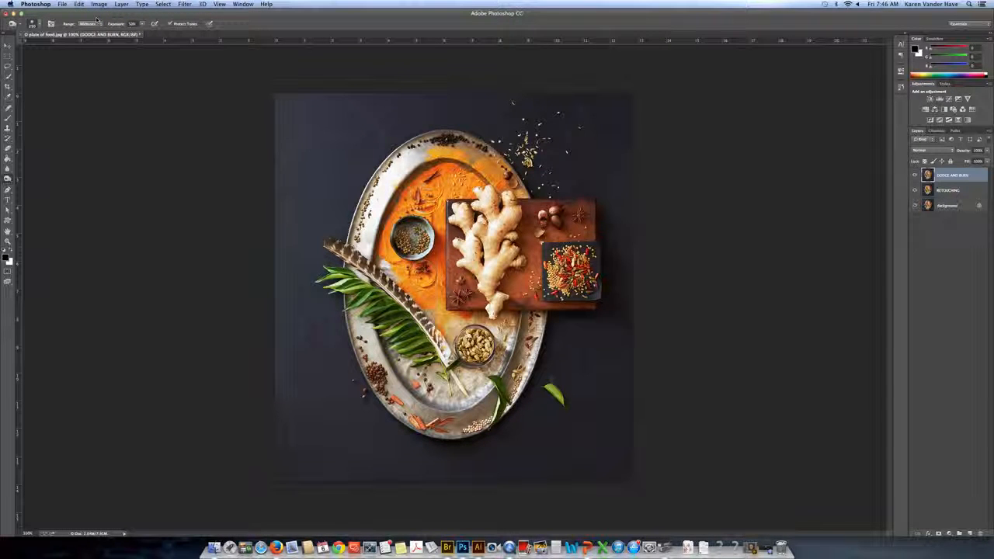
pyautogui.click(39, 24)
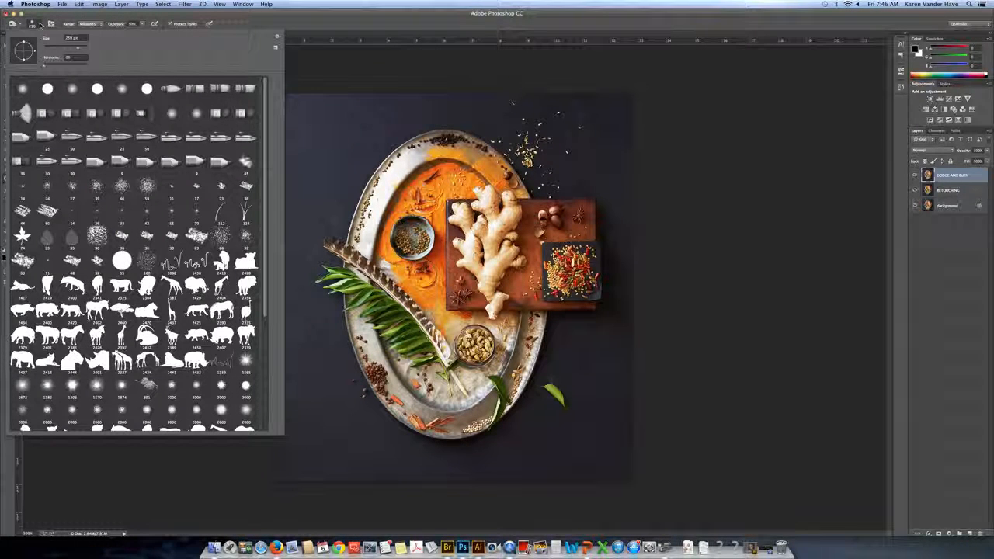
pyautogui.click(32, 24)
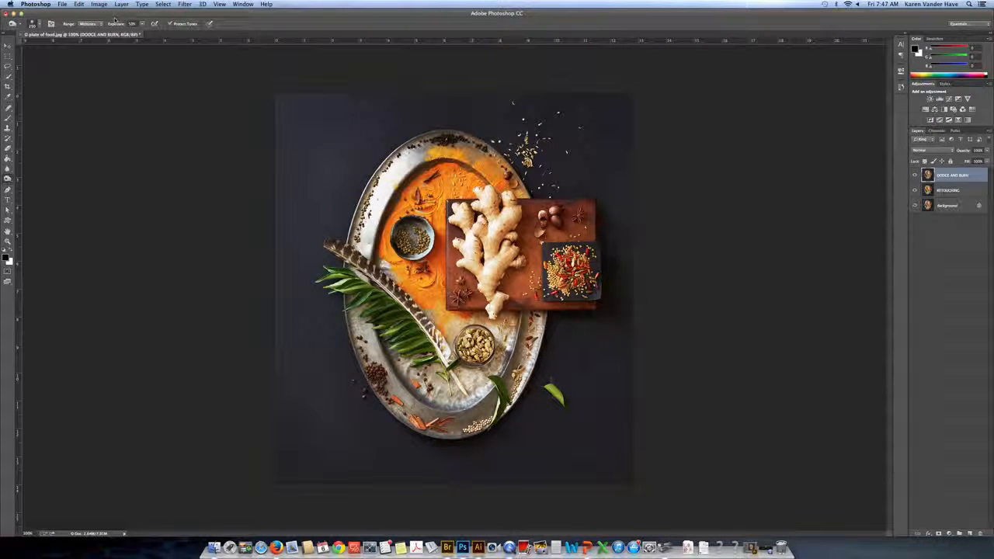
# Set the Burn tool's range to Highlights
pyautogui.click(91, 24)
pyautogui.click(89, 25)
pyautogui.click(89, 24)
pyautogui.click(89, 35)
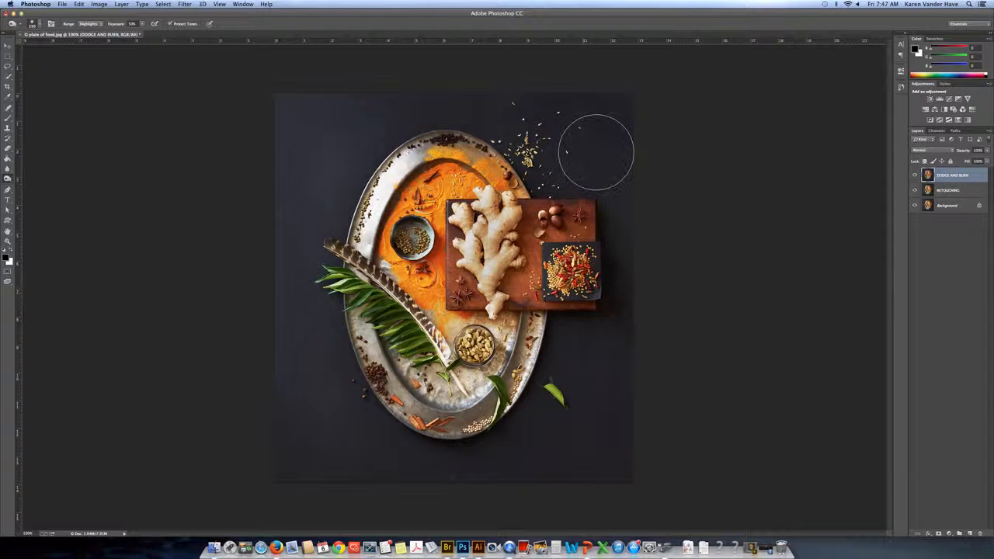
# Duplicate the DODGE AND BURN layer and name the copy SHARPEN
pyautogui.press('super+j')
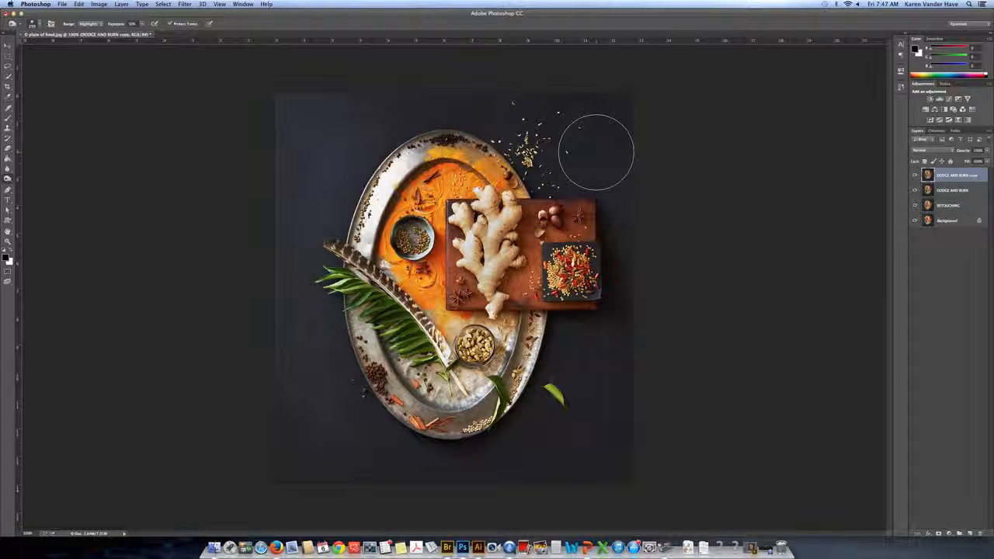
pyautogui.doubleClick(952, 179)
pyautogui.write('SHARP')
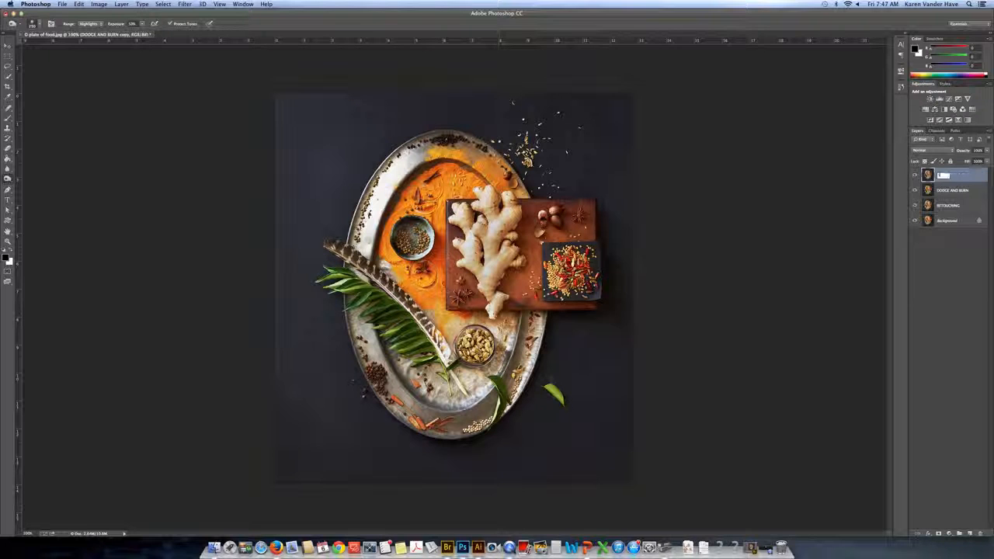
pyautogui.write('EN')
pyautogui.press('Return')
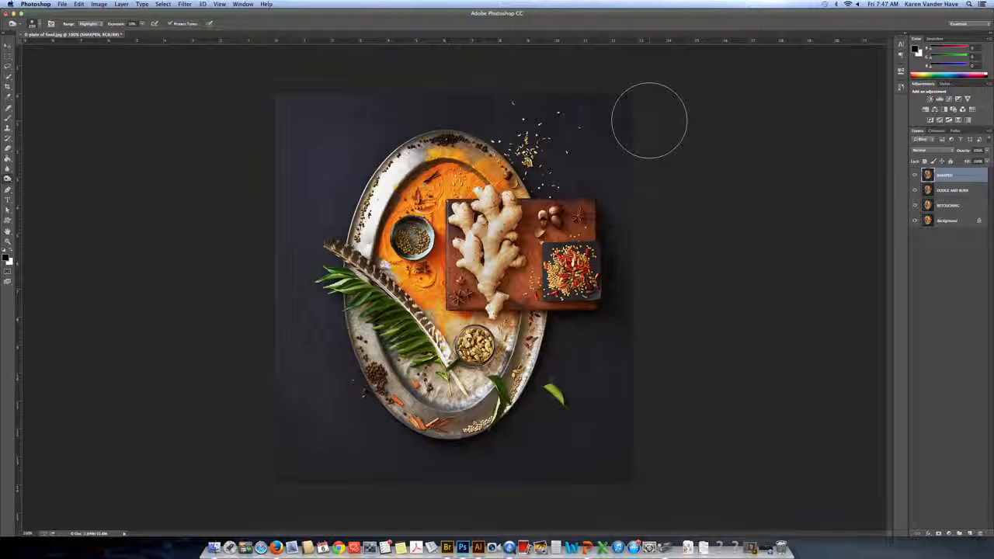
# Apply Unsharp Mask to the SHARPEN layer with amount 53%, radius 1.0 pixels and threshold 0, comparing the preview before and after
pyautogui.click(185, 4)
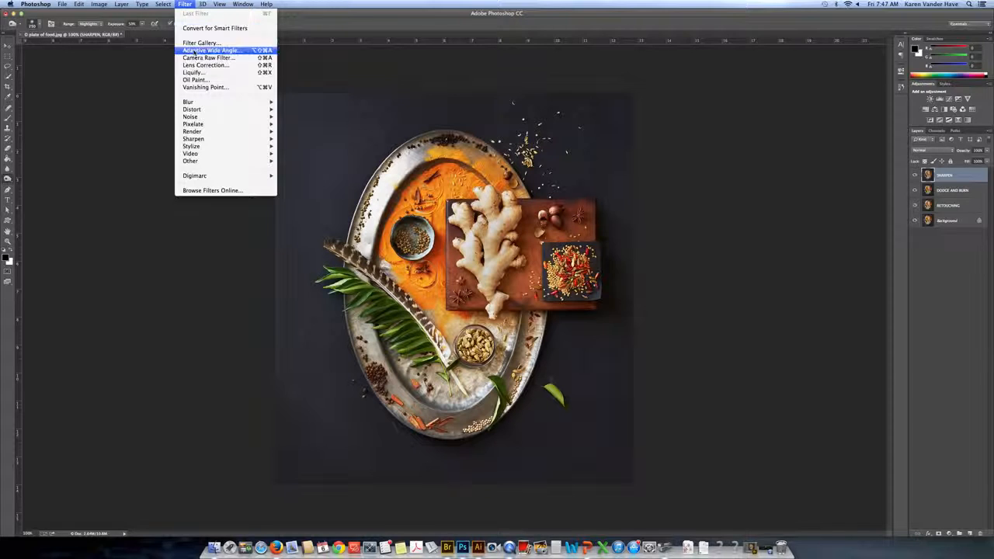
pyautogui.moveTo(208, 140)
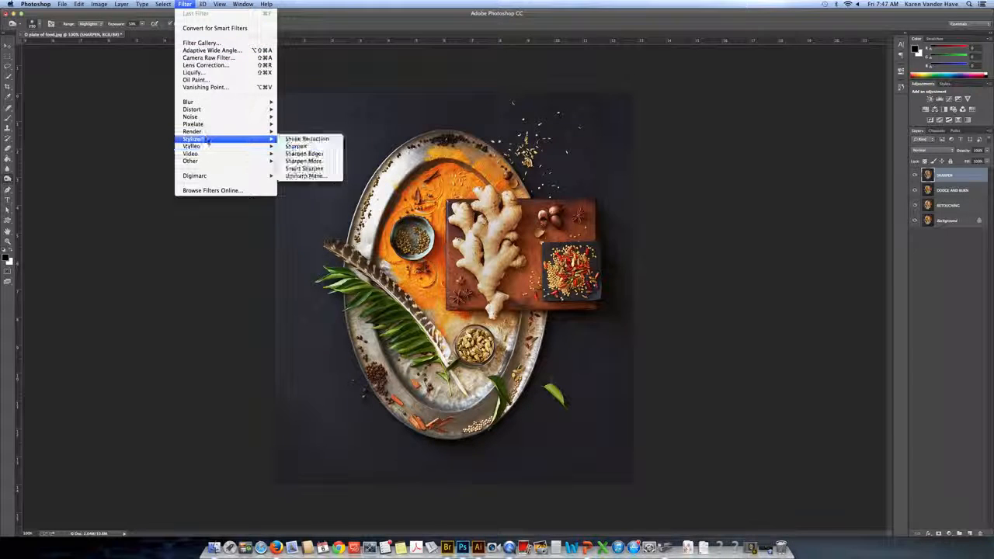
pyautogui.click(303, 175)
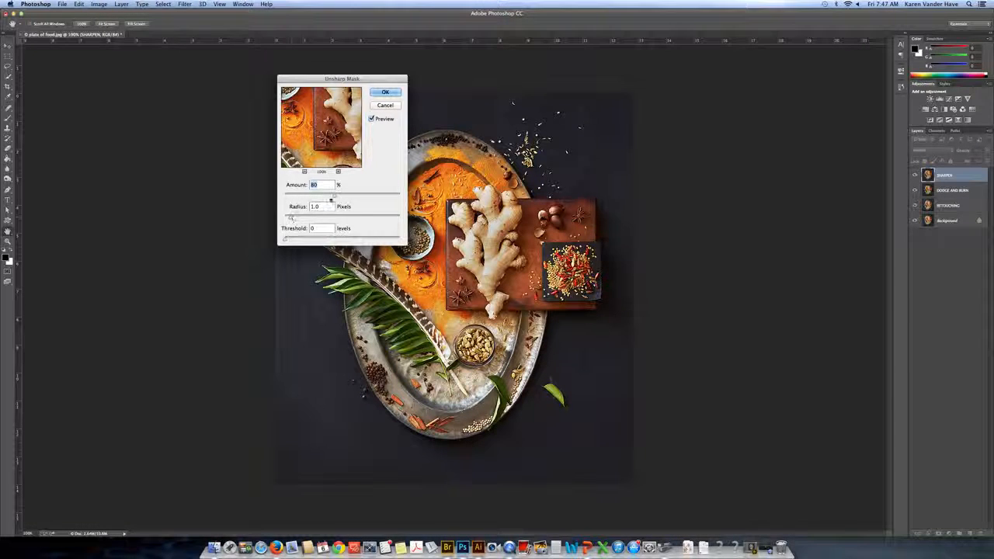
pyautogui.moveTo(335, 196)
pyautogui.mouseDown()
pyautogui.moveTo(317, 195)
pyautogui.moveTo(329, 196)
pyautogui.mouseUp()
pyautogui.click(373, 119)
pyautogui.click(373, 119)
pyautogui.moveTo(328, 196); pyautogui.dragTo(288, 218)
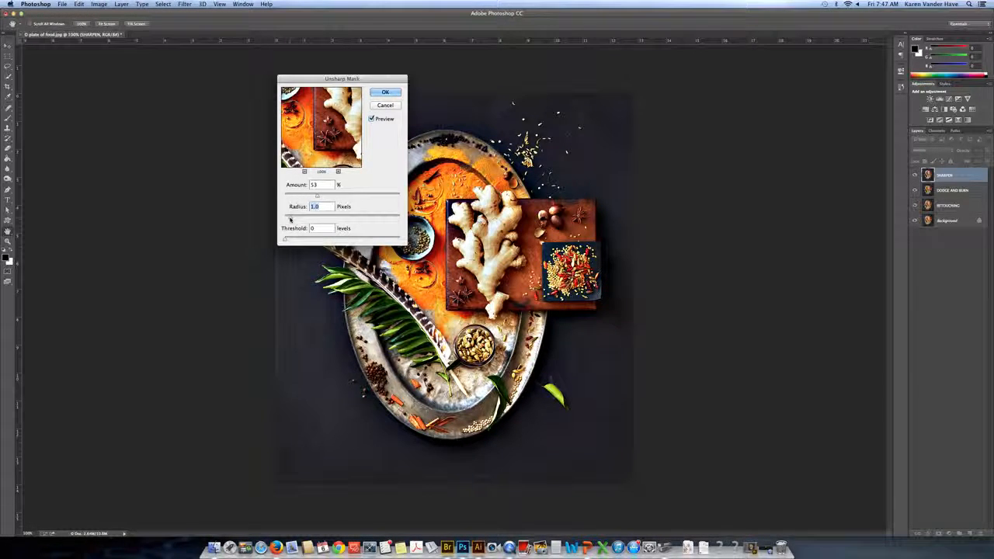
pyautogui.click(371, 118)
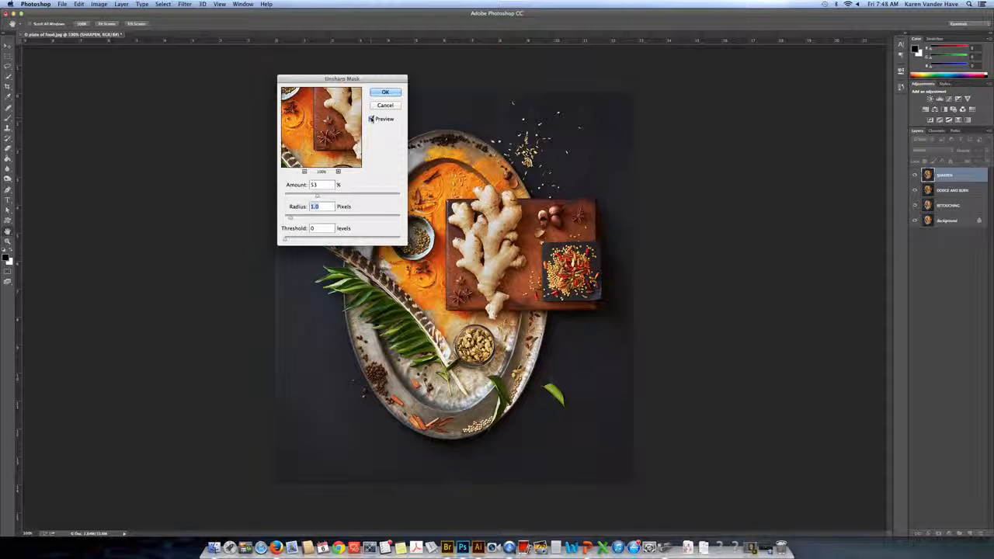
pyautogui.click(382, 94)
pyautogui.press('o')
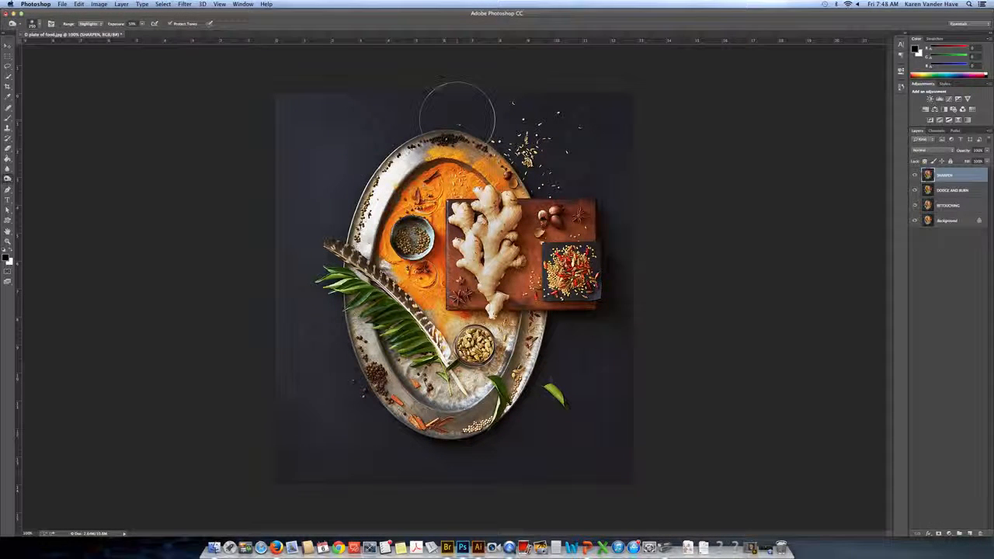
# Duplicate the SHARPEN layer and name the copy VIGNETTE
pyautogui.press('super+j')
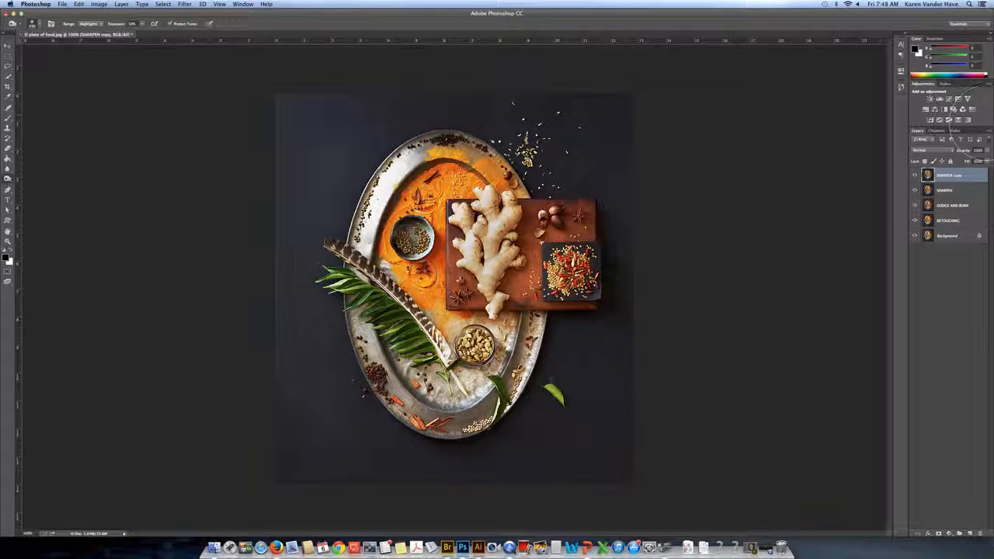
pyautogui.doubleClick(951, 176)
pyautogui.write('HIGHETTE')
pyautogui.press('Return')
# Darken the edges of the VIGNETTE layer with a custom Lens Correction vignette amount of -39, comparing the preview before and after
pyautogui.click(185, 4)
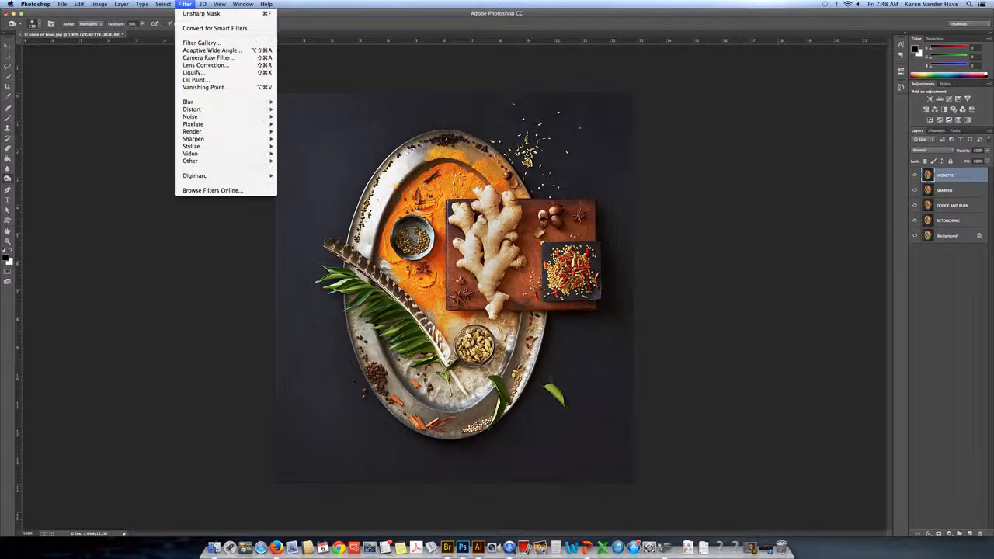
pyautogui.click(199, 68)
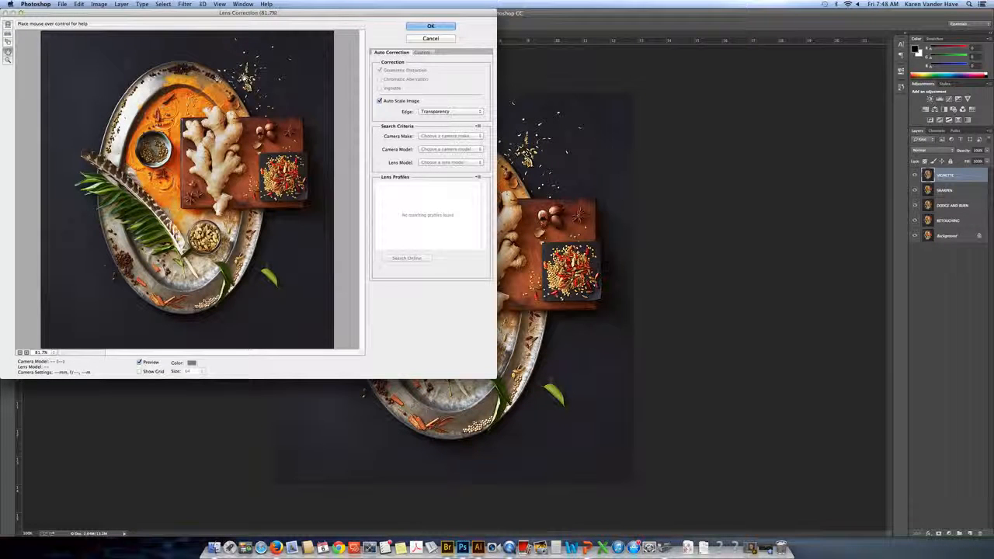
pyautogui.click(422, 52)
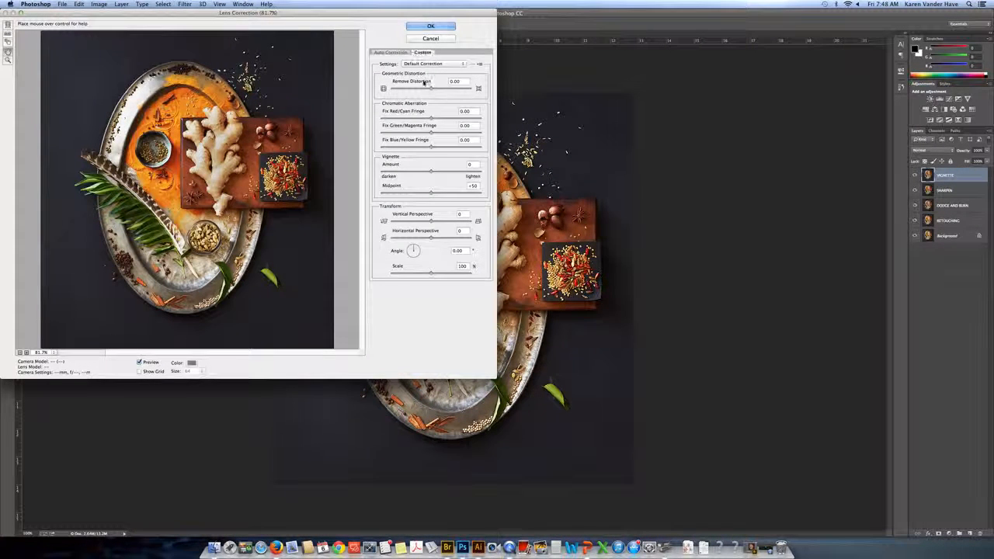
pyautogui.moveTo(429, 172); pyautogui.dragTo(411, 172)
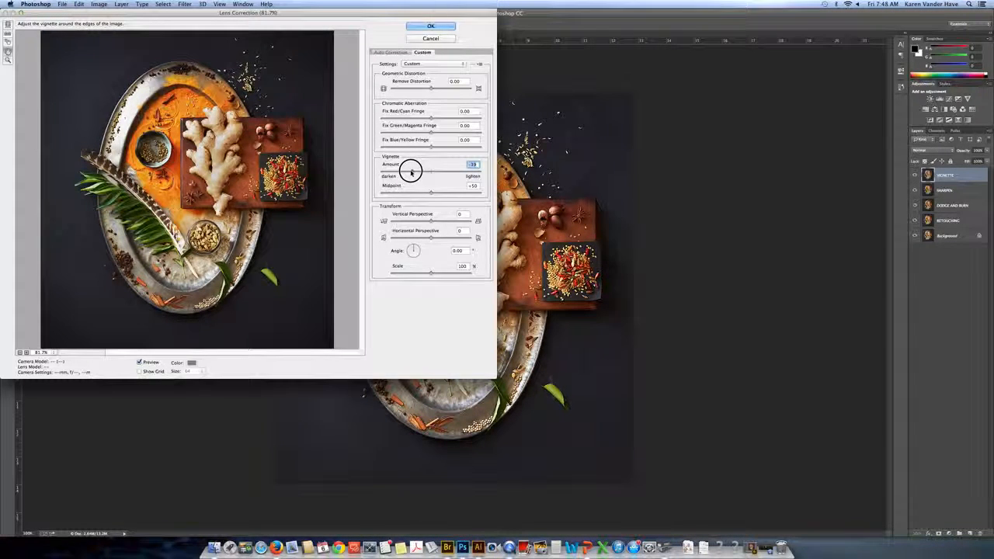
pyautogui.click(140, 363)
pyautogui.click(140, 362)
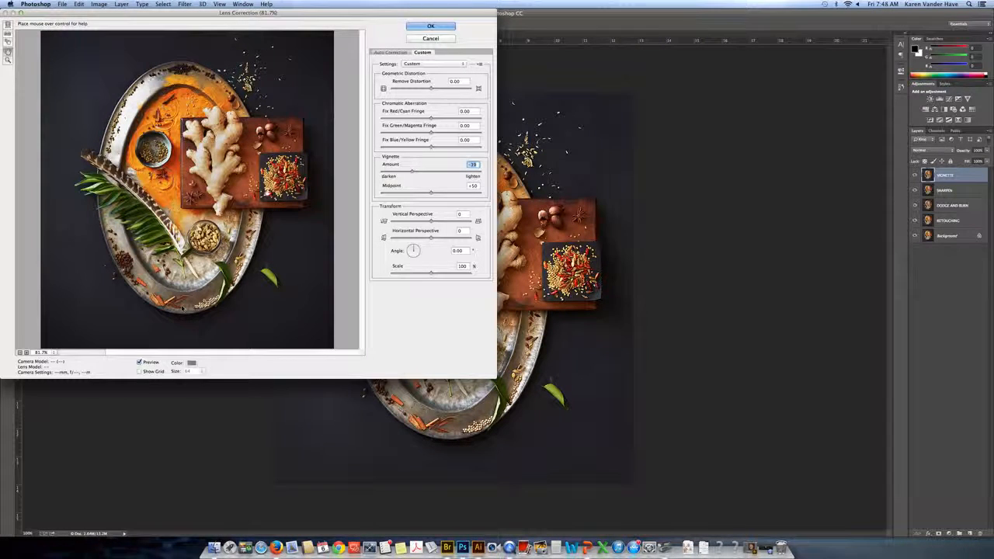
pyautogui.click(432, 27)
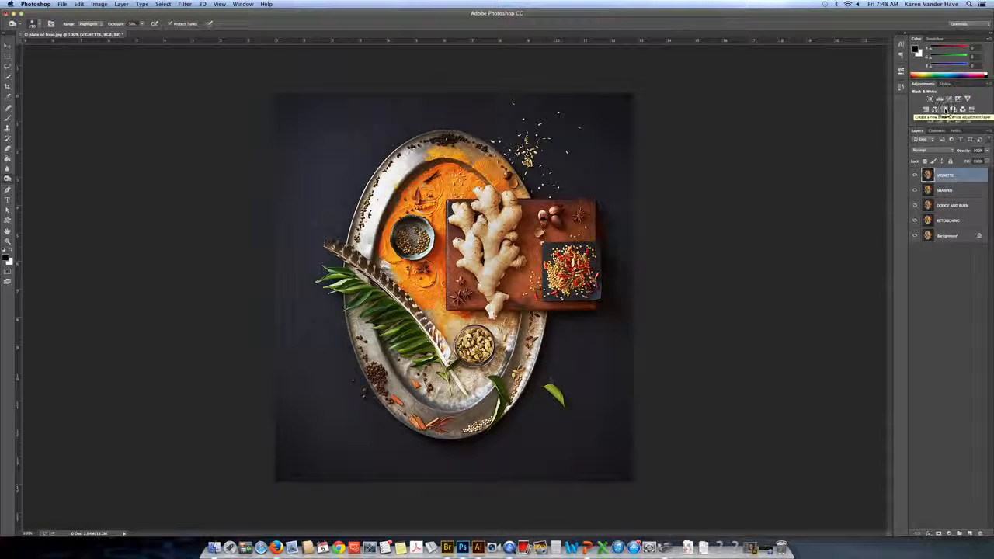
# Add a Black & White adjustment layer above VIGNETTE and lower its opacity to a partly desaturated look
pyautogui.click(944, 109)
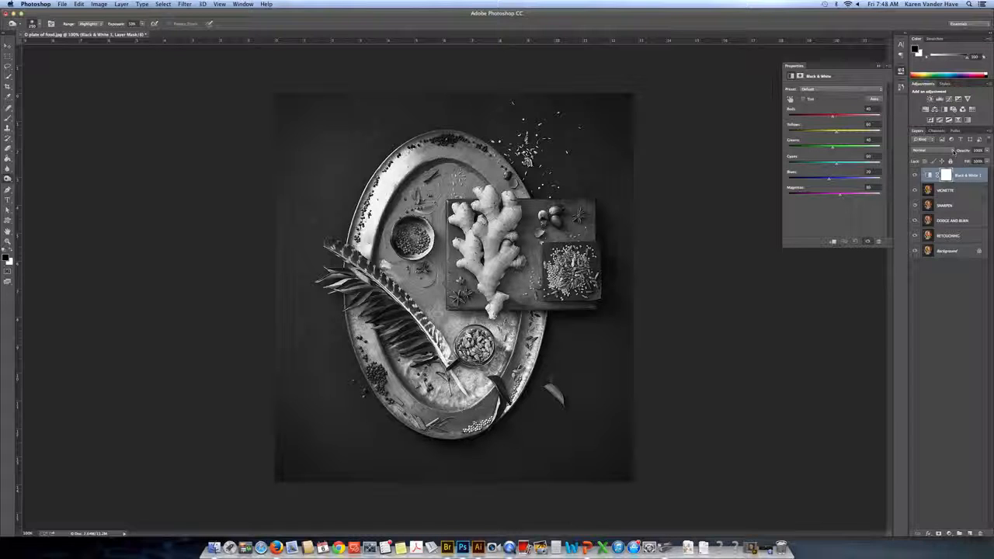
pyautogui.moveTo(962, 152); pyautogui.dragTo(960, 152)
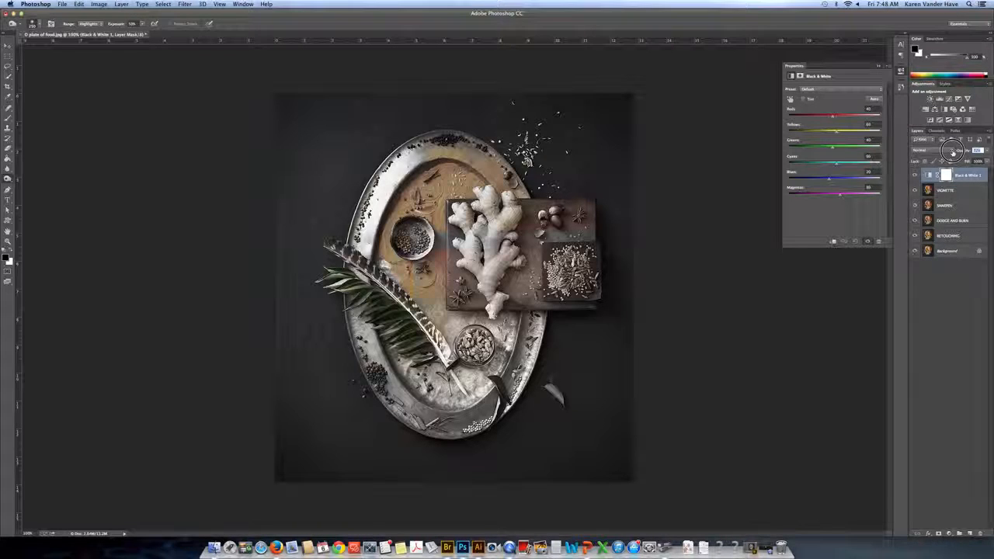
pyautogui.moveTo(952, 152); pyautogui.dragTo(949, 153)
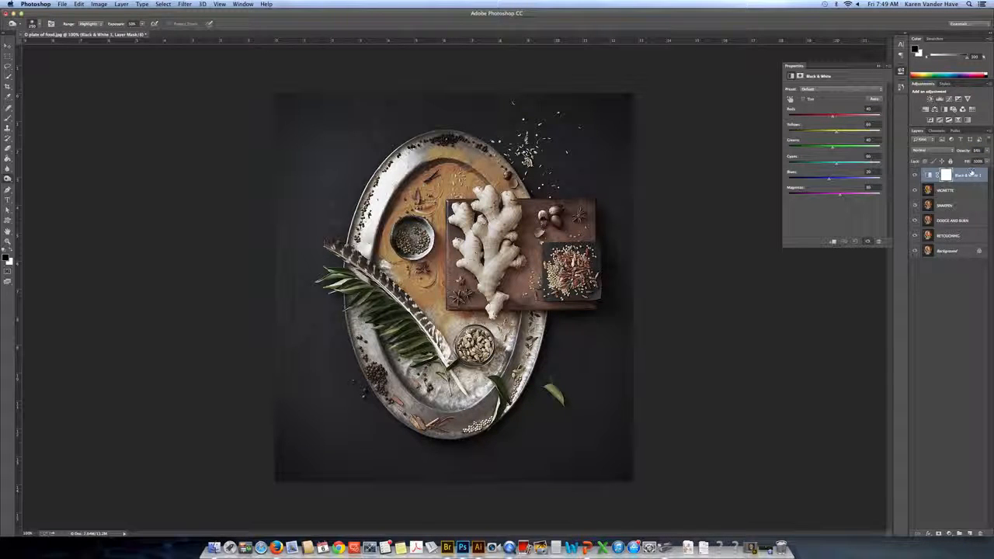
# Replace the Black & White adjustment layer with a Vibrance adjustment layer above VIGNETTE and raise its vibrance
pyautogui.press('Delete')
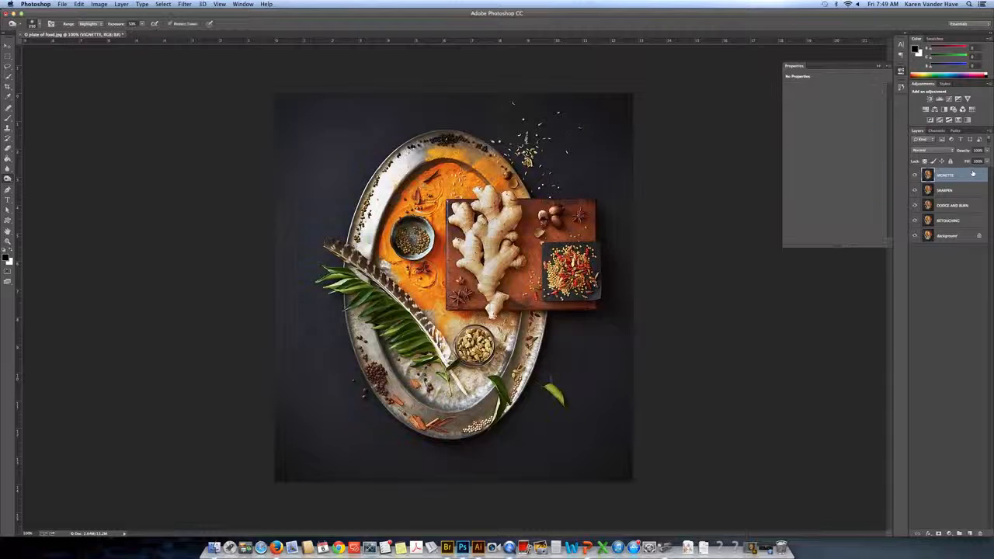
pyautogui.click(967, 98)
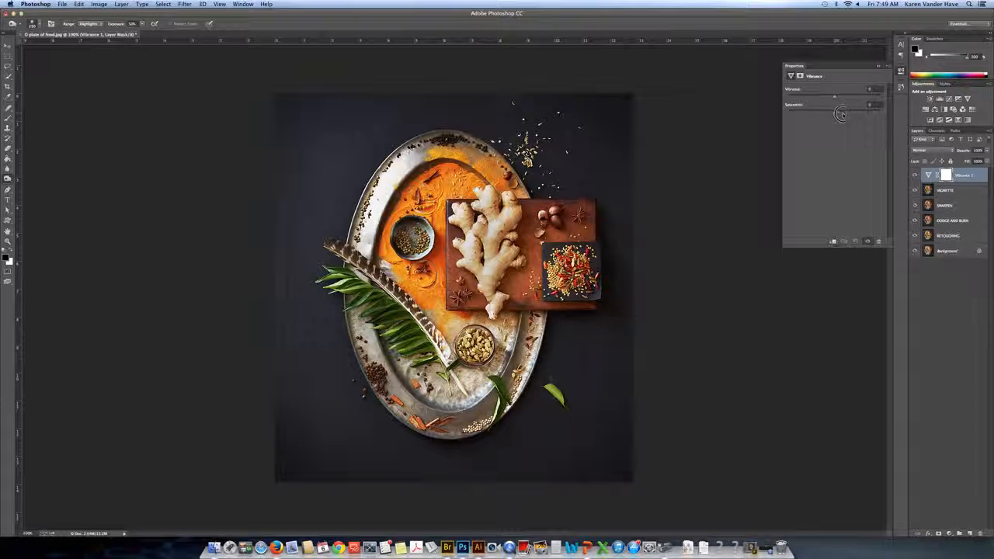
pyautogui.moveTo(840, 114); pyautogui.dragTo(862, 96)
pyautogui.click(878, 67)
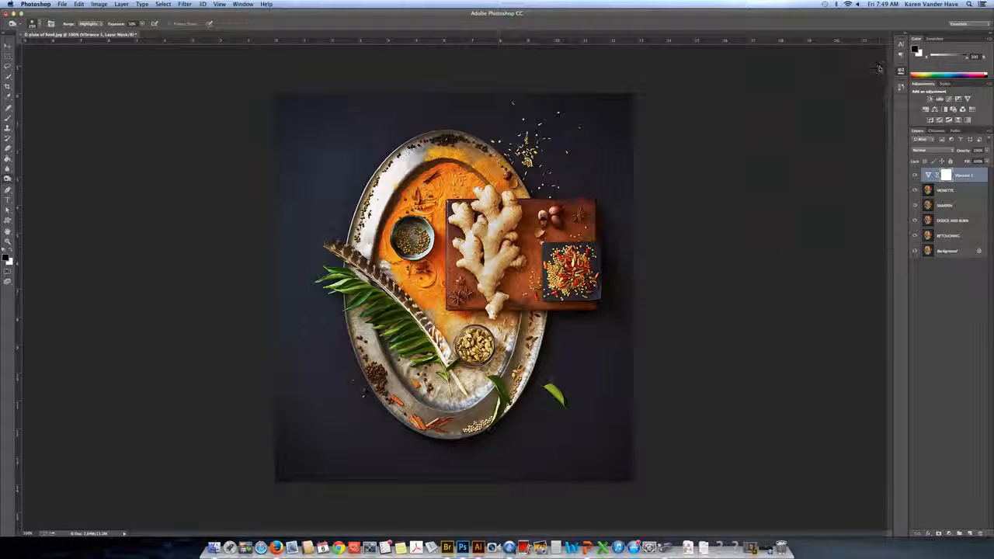
pyautogui.doubleClick(965, 175)
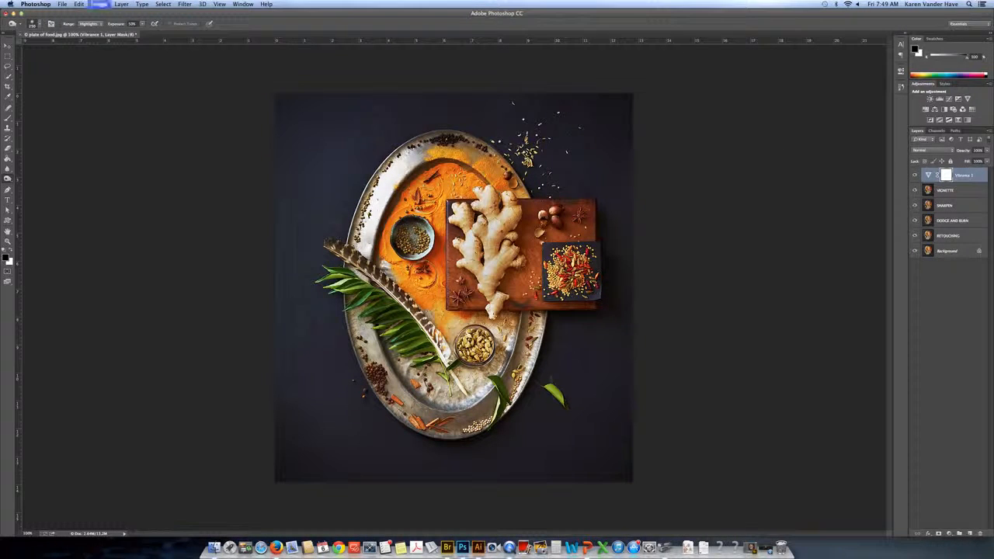
# Extend the canvas by a relative 0.1 inches in width and height, using black as the canvas extension color
pyautogui.click(99, 3)
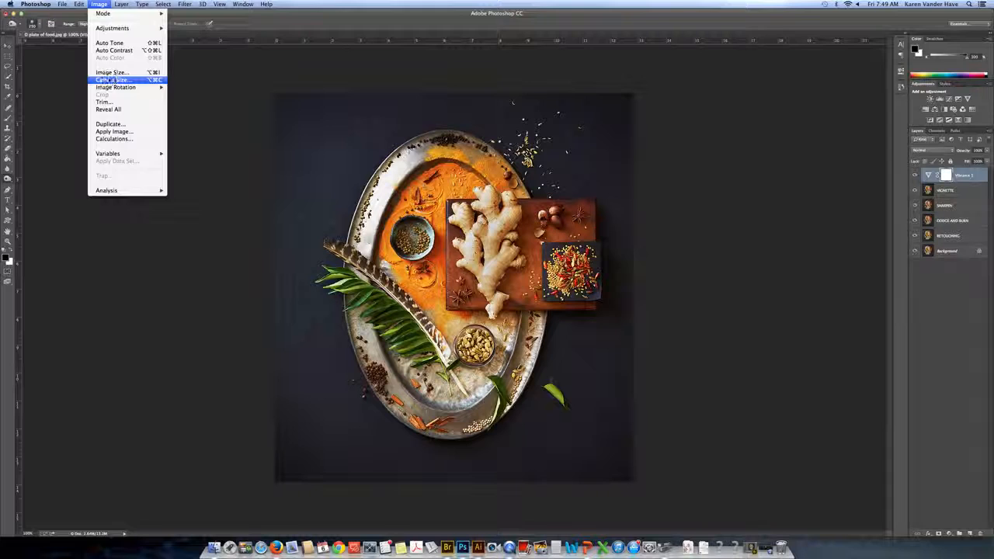
pyautogui.click(108, 78)
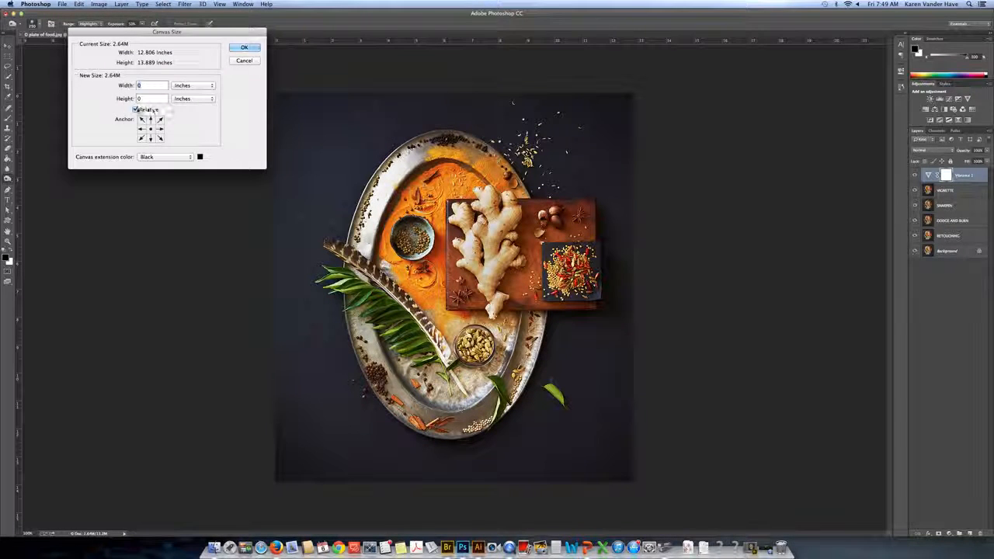
pyautogui.click(136, 109)
pyautogui.click(135, 110)
pyautogui.write('.1')
pyautogui.press('Tab')
pyautogui.write('.1')
pyautogui.click(169, 157)
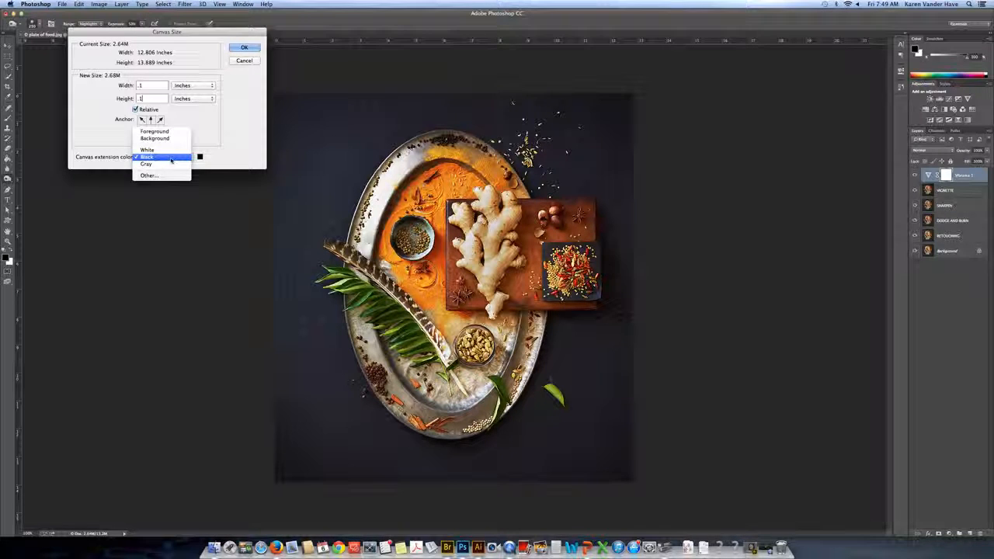
pyautogui.click(162, 157)
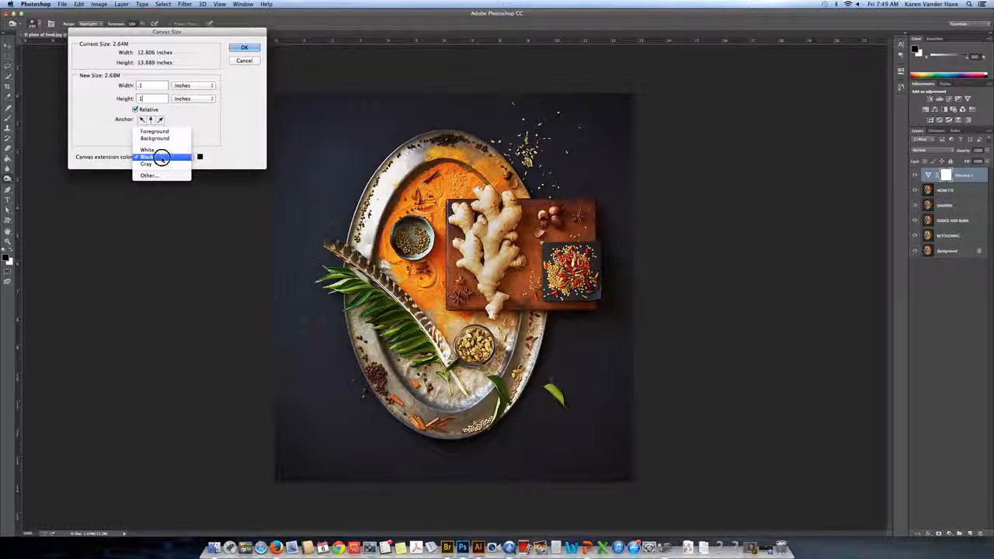
pyautogui.click(242, 48)
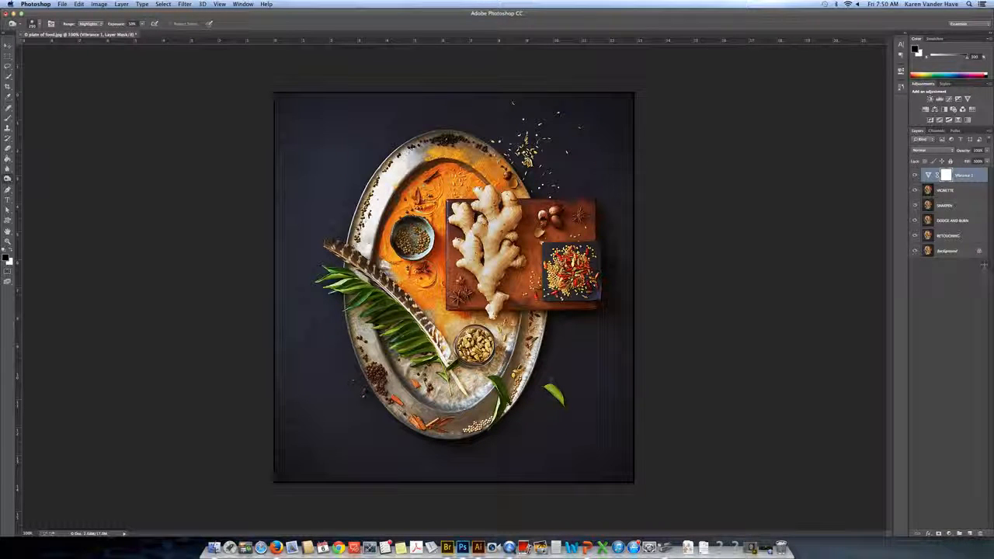
# Create a new empty layer above the Vibrance adjustment layer and activate the Brush tool
pyautogui.click(970, 534)
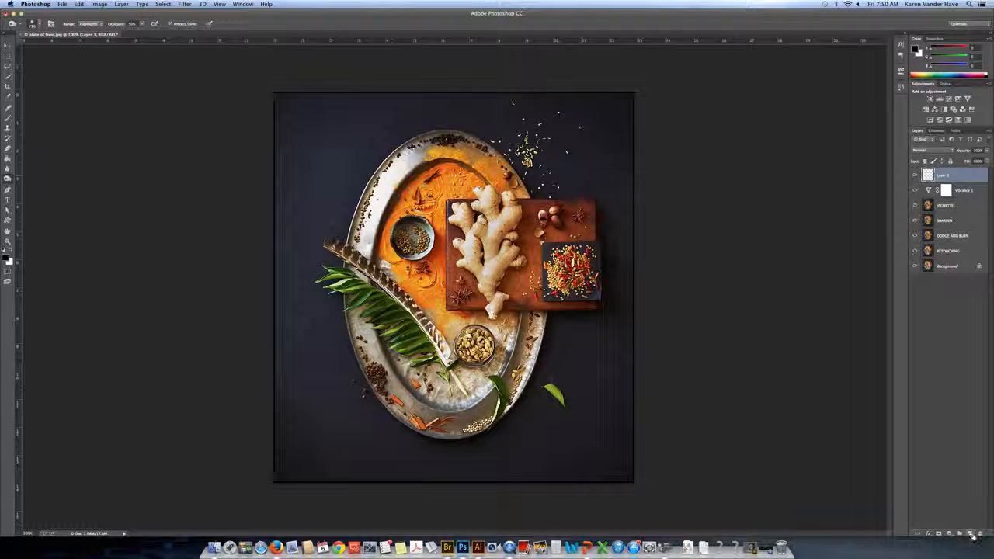
pyautogui.click(8, 118)
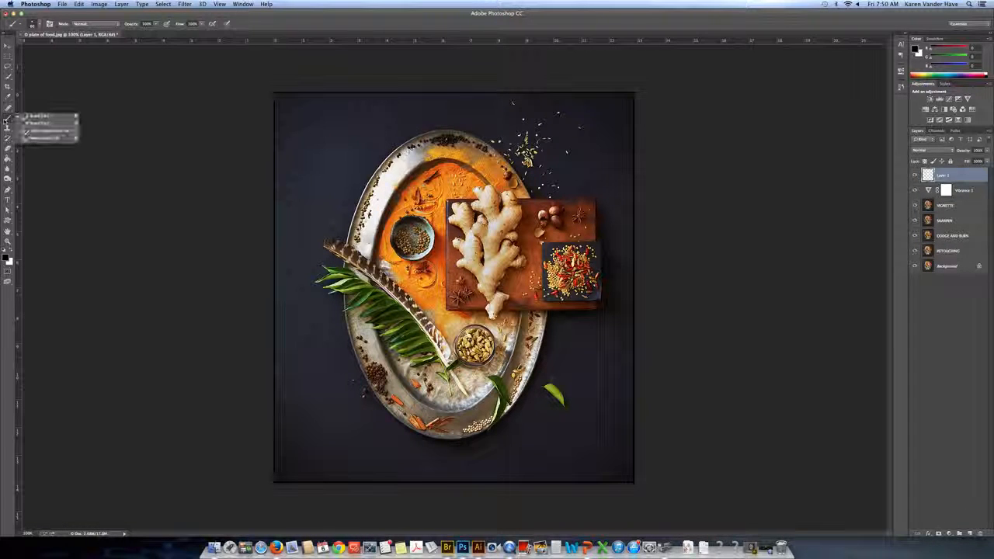
pyautogui.click(42, 23)
pyautogui.click(39, 25)
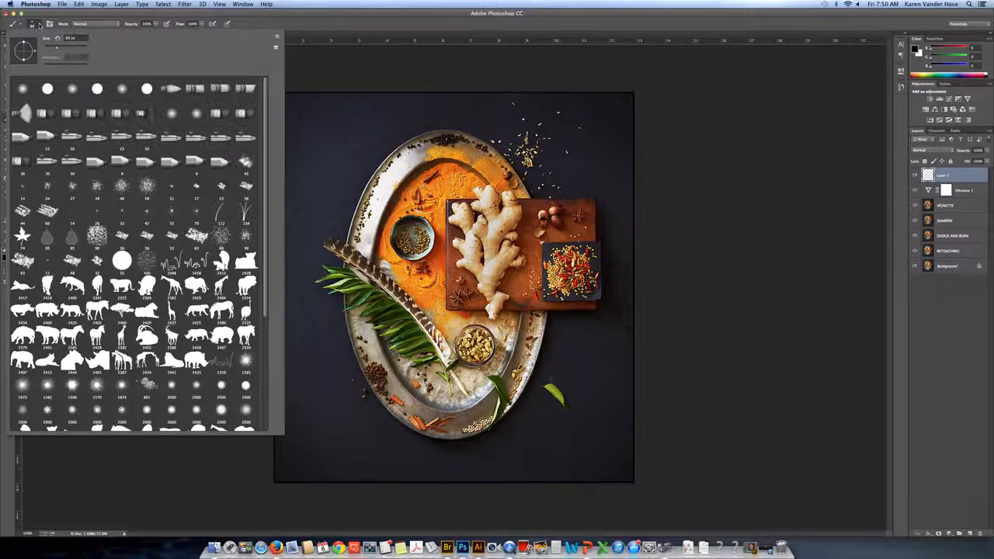
pyautogui.click(40, 26)
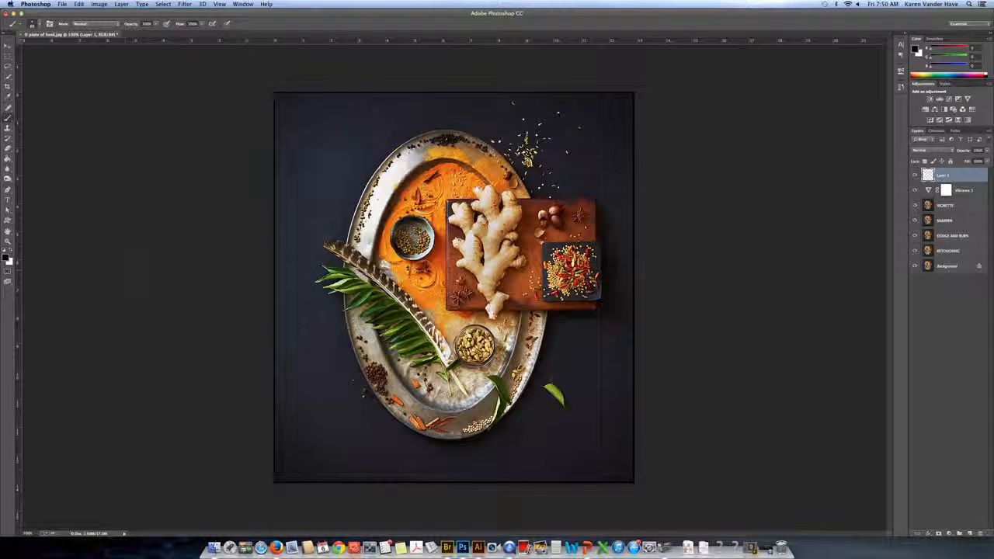
pyautogui.click(39, 25)
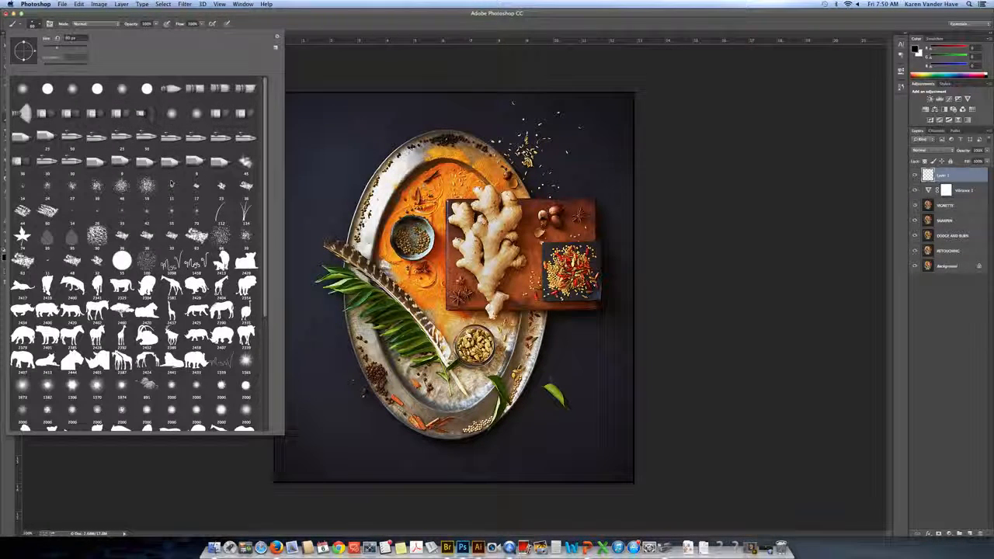
pyautogui.click(175, 266)
pyautogui.click(583, 447)
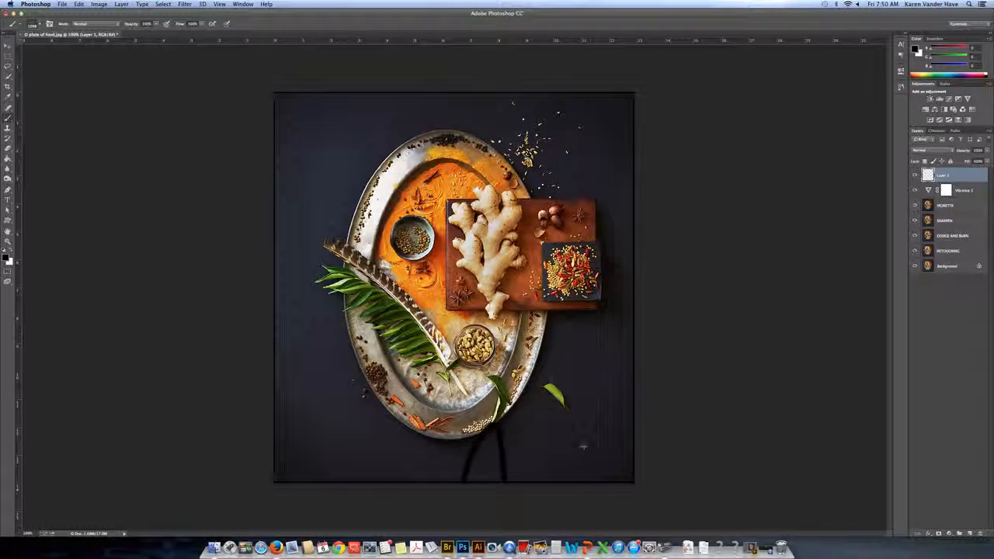
pyautogui.press('super+z')
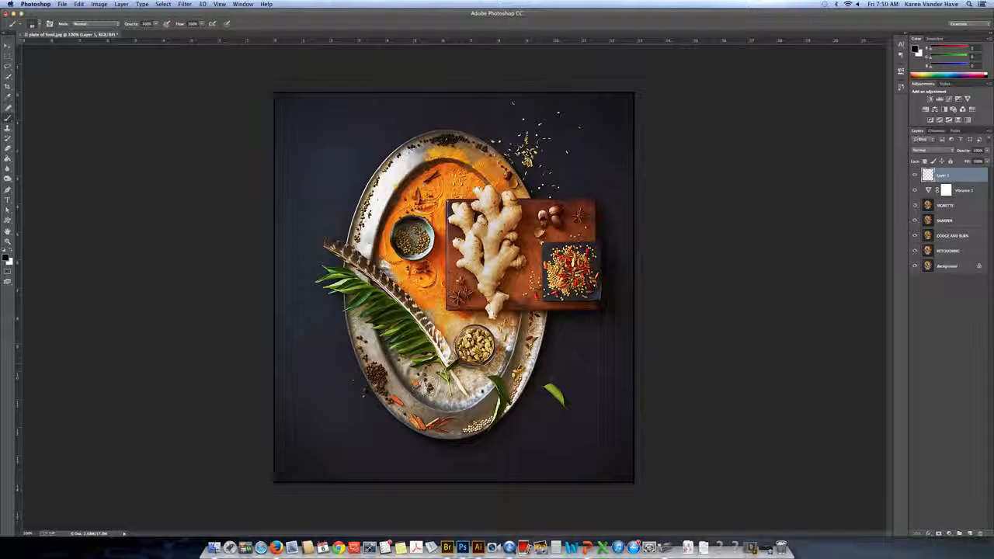
# Handwrite a small signature in white on the new layer, in the lower right corner of the photo
pyautogui.click(11, 250)
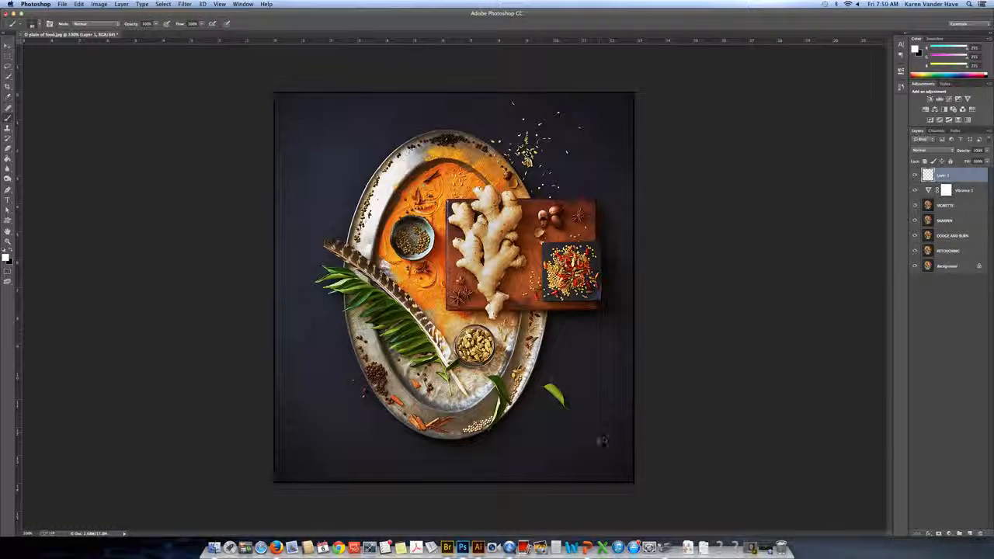
pyautogui.click(580, 450)
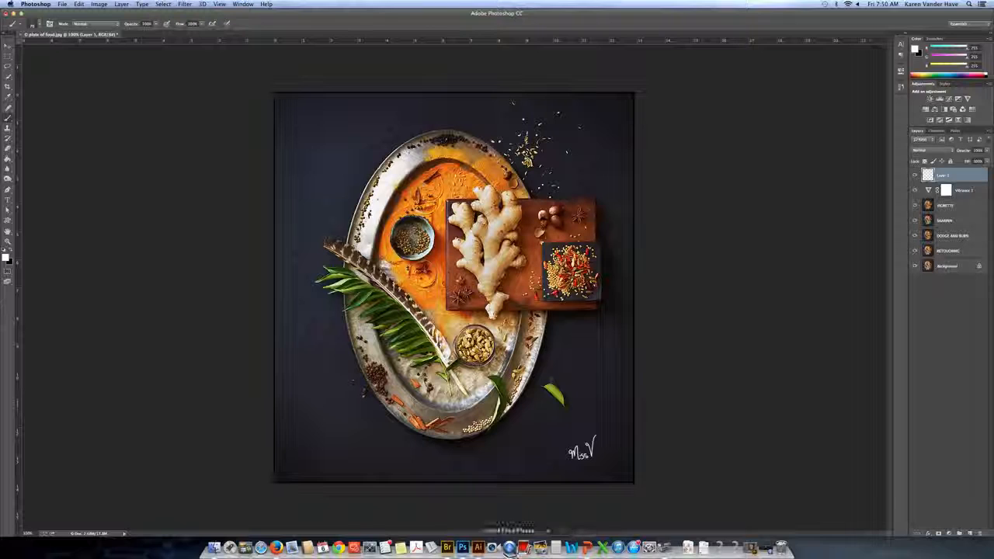
pyautogui.click(508, 547)
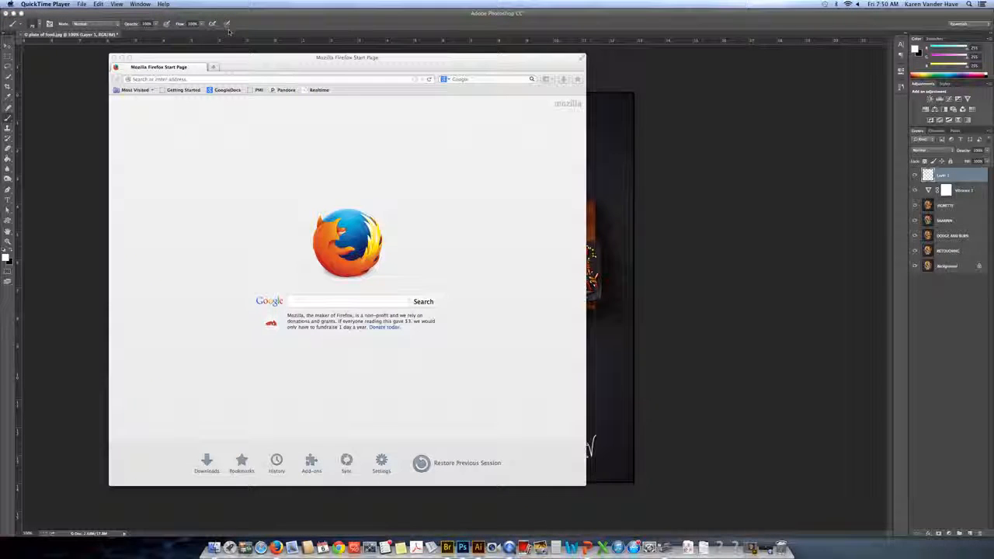
pyautogui.click(82, 4)
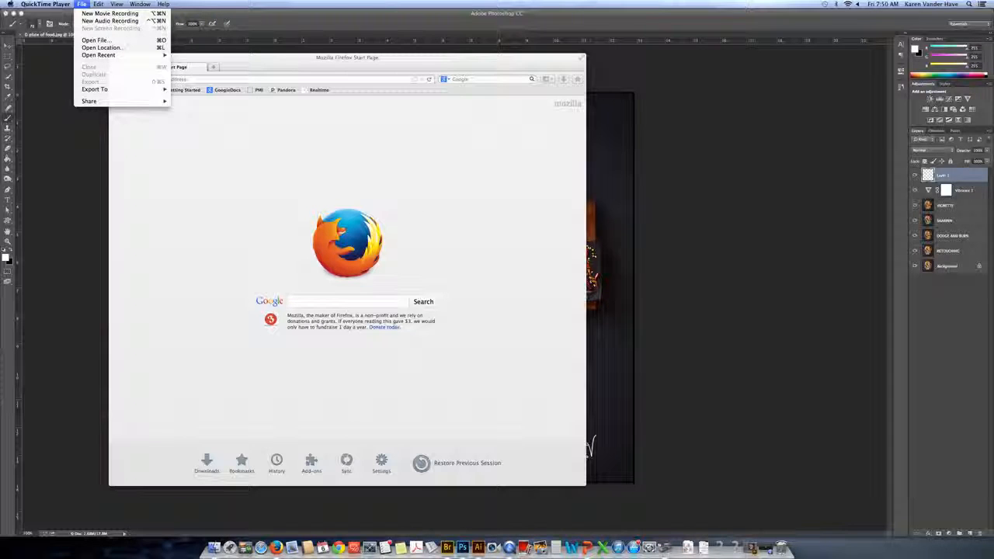
pyautogui.click(766, 548)
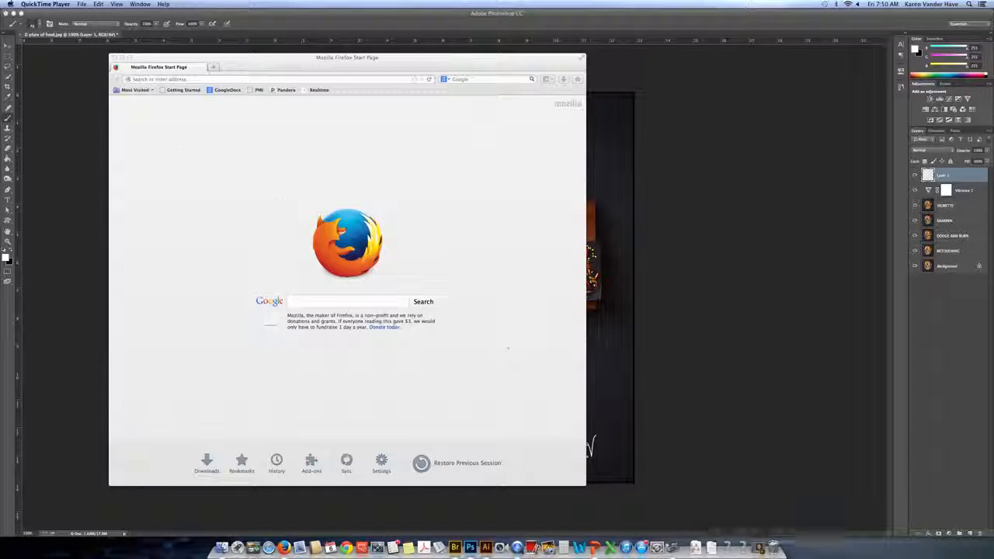